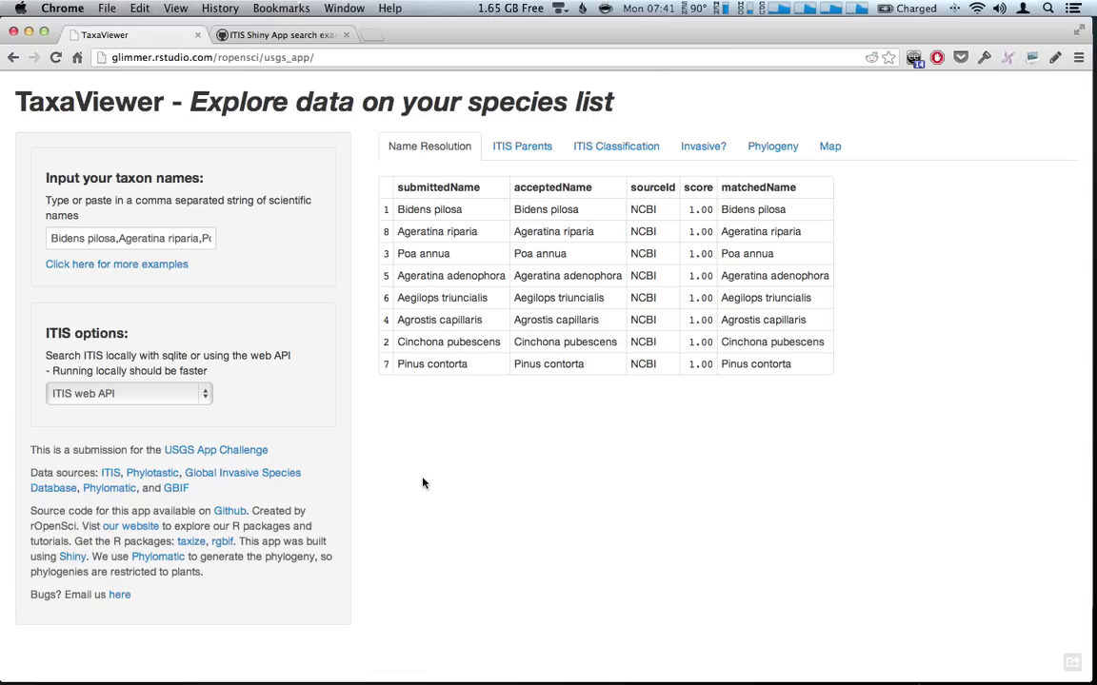
Replace the taxon names box text with Carpobrotus edulis, Rosmarinus officinalis and Ageratina riparia.
{"action": "left_click", "coordinate": [52, 238]}
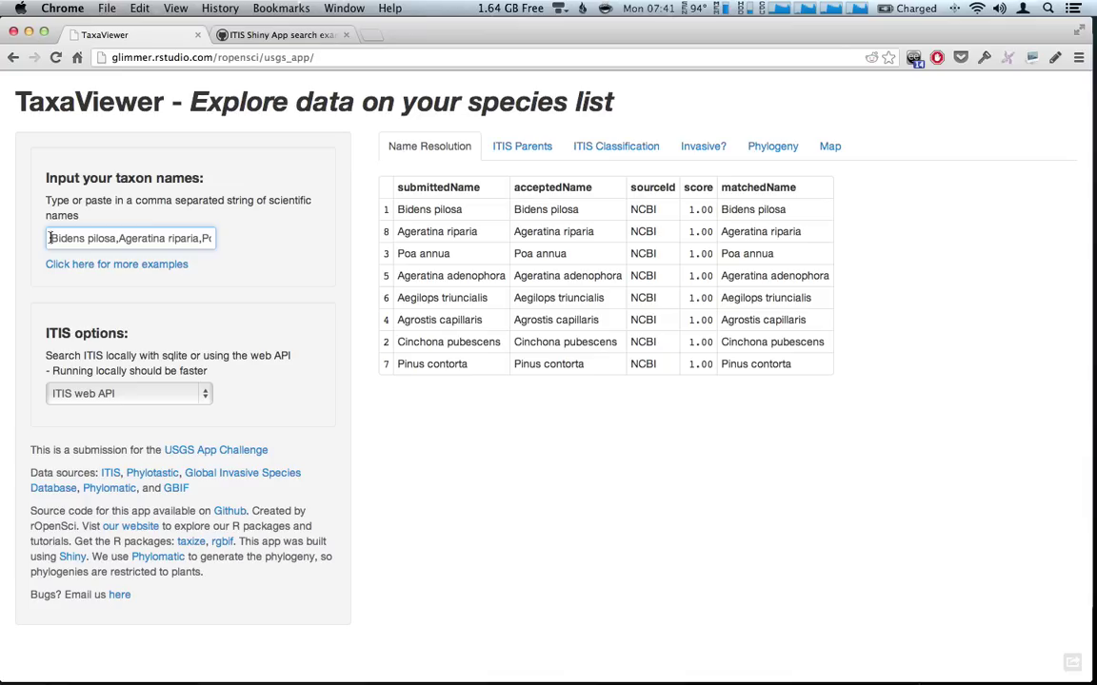
{"action": "left_click_drag", "start_coordinate": [50, 239], "coordinate": [255, 238]}
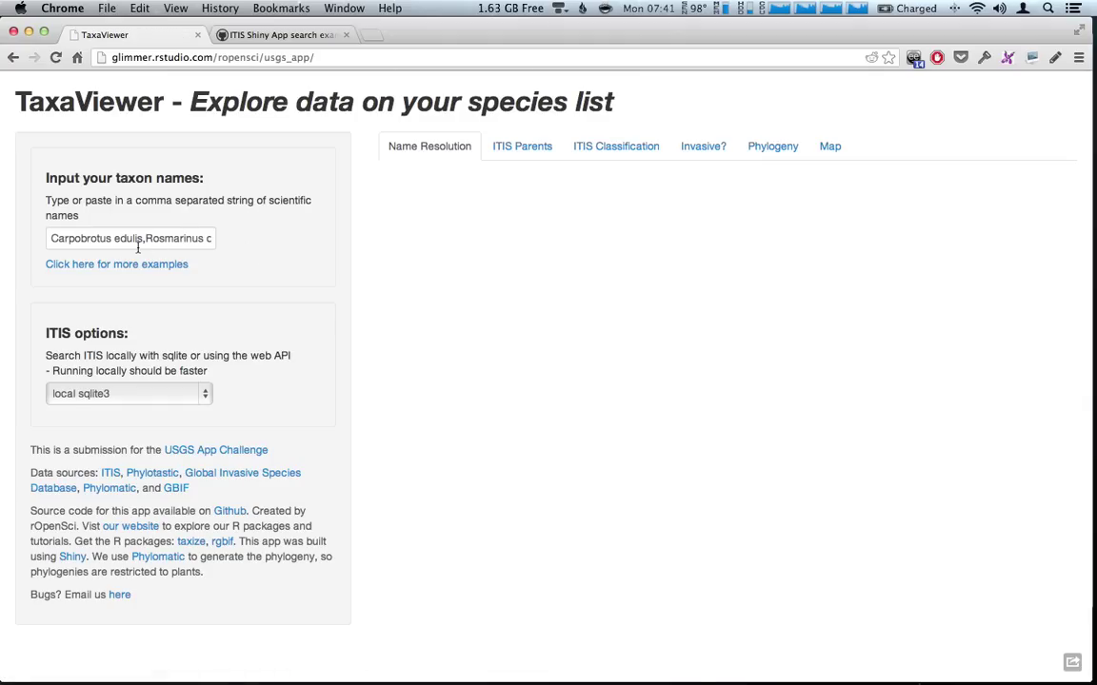
{"action": "left_click_drag", "start_coordinate": [143, 240], "coordinate": [253, 243]}
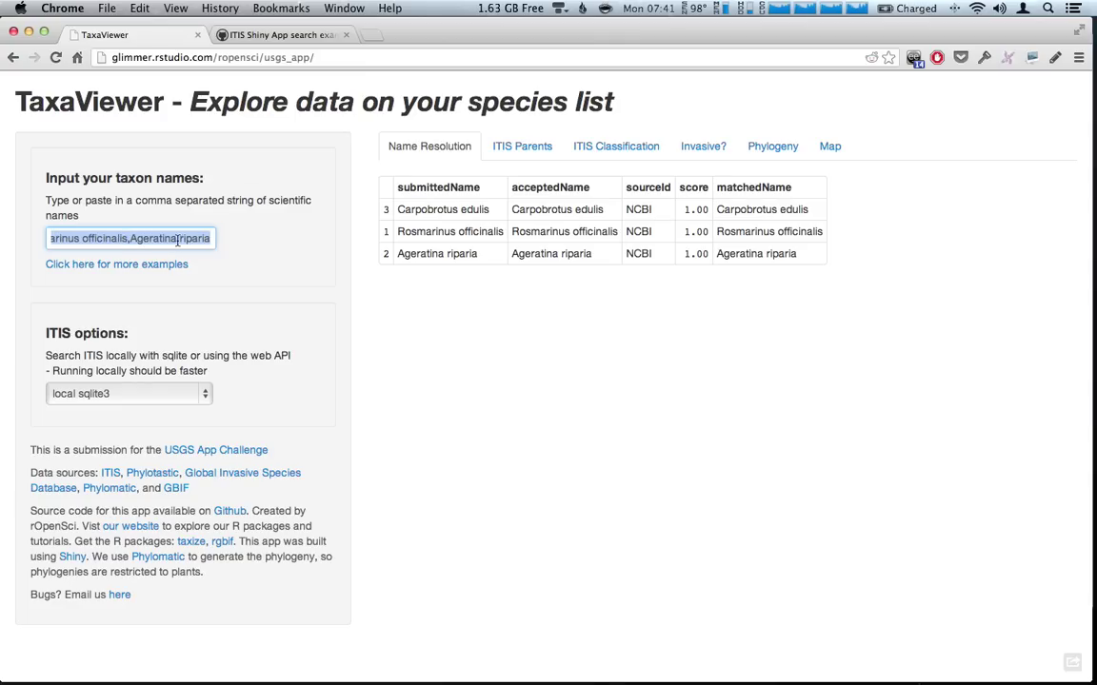
{"action": "left_click_drag", "start_coordinate": [177, 241], "coordinate": [29, 244]}
{"action": "left_click", "coordinate": [234, 301]}
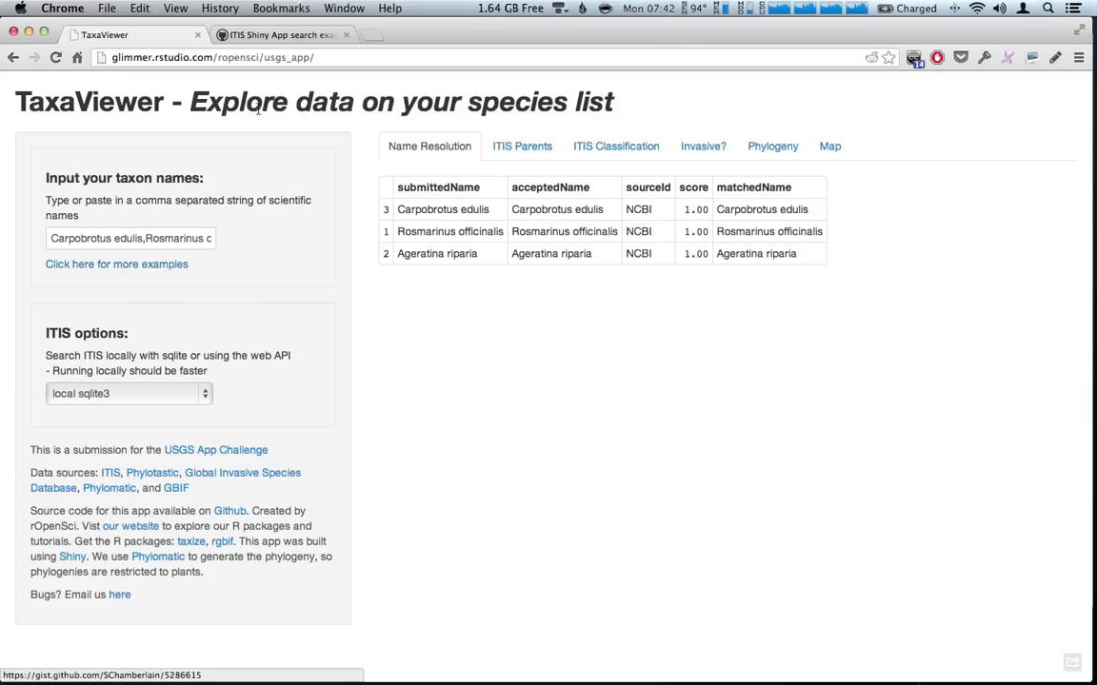
{"action": "left_click", "coordinate": [254, 36]}
{"action": "left_click", "coordinate": [436, 324]}
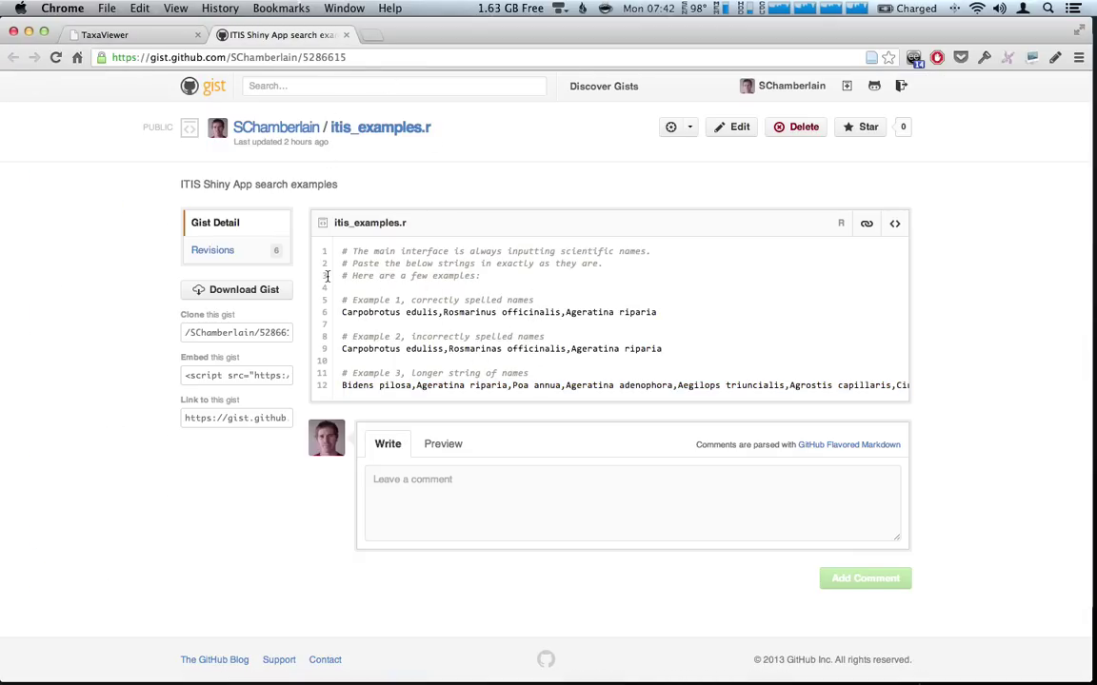
{"action": "left_click", "coordinate": [112, 38]}
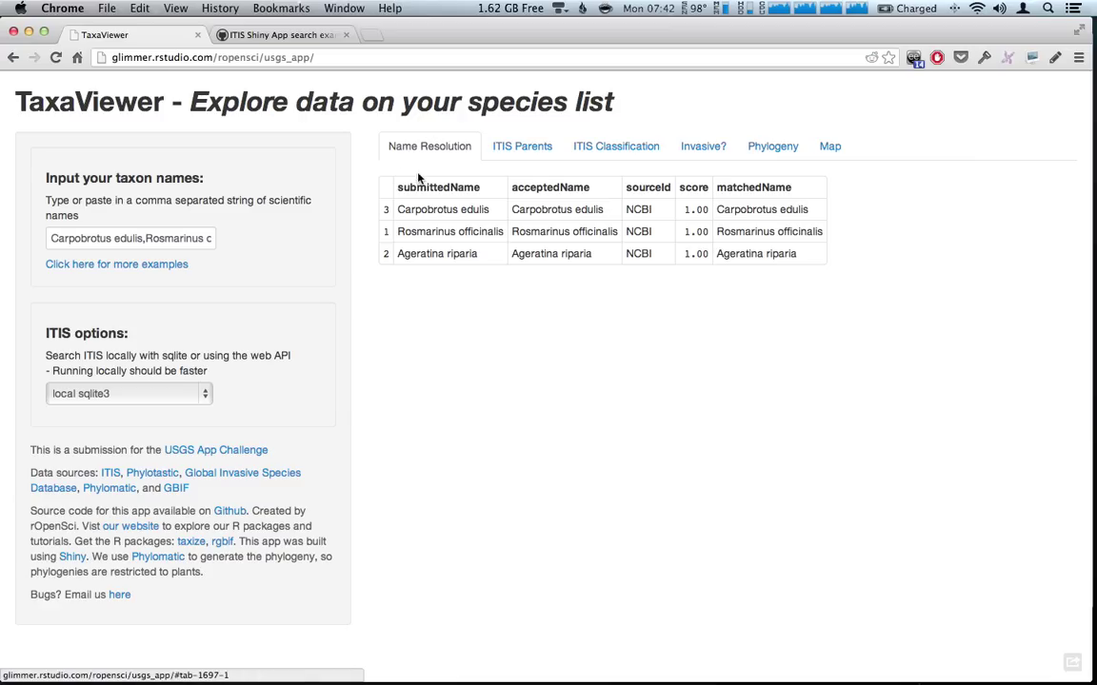
{"action": "left_click", "coordinate": [159, 238]}
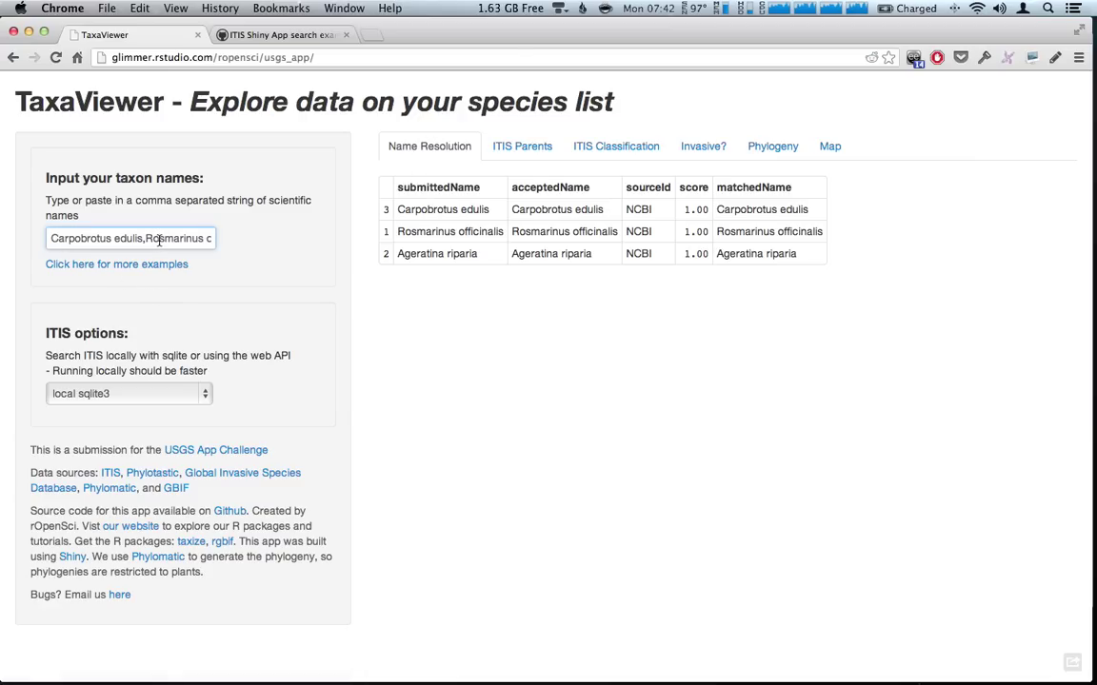
{"action": "key", "text": "Left"}
{"action": "key", "text": "Left"}
{"action": "key", "text": "Left"}
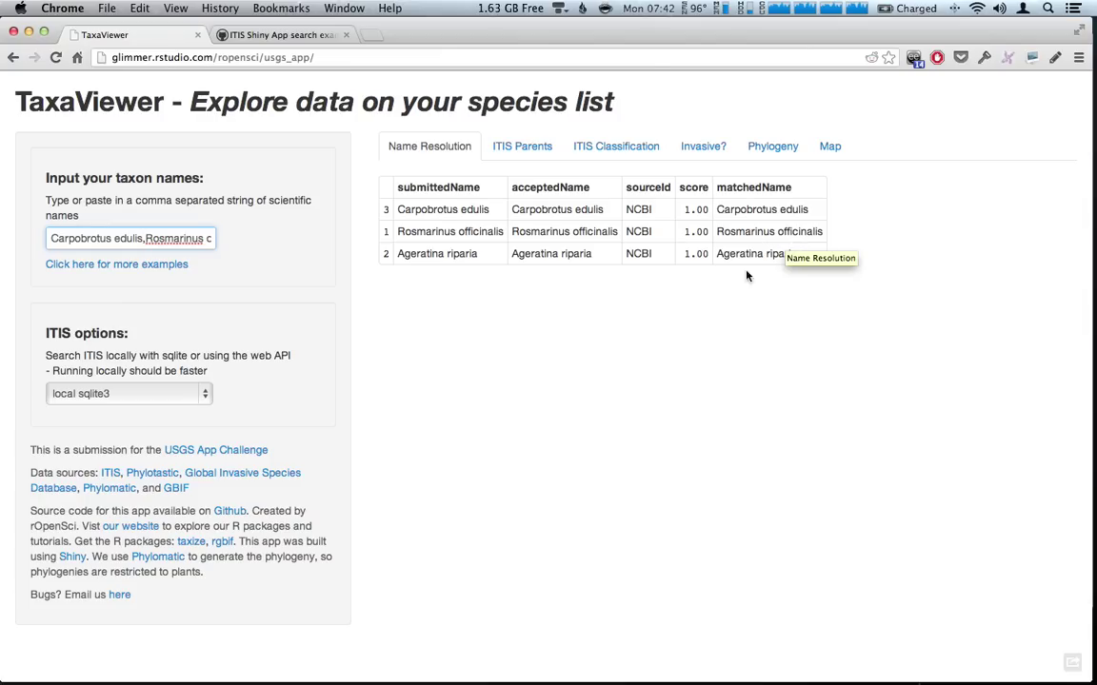
{"action": "left_click", "coordinate": [644, 335]}
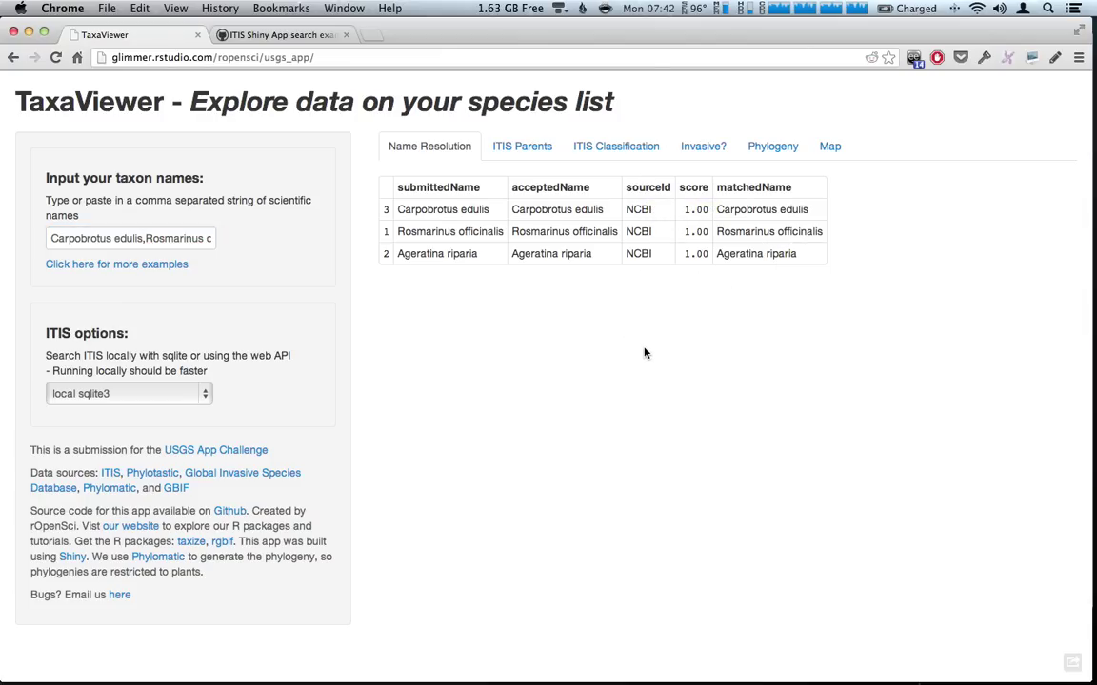
{"action": "left_click", "coordinate": [173, 238]}
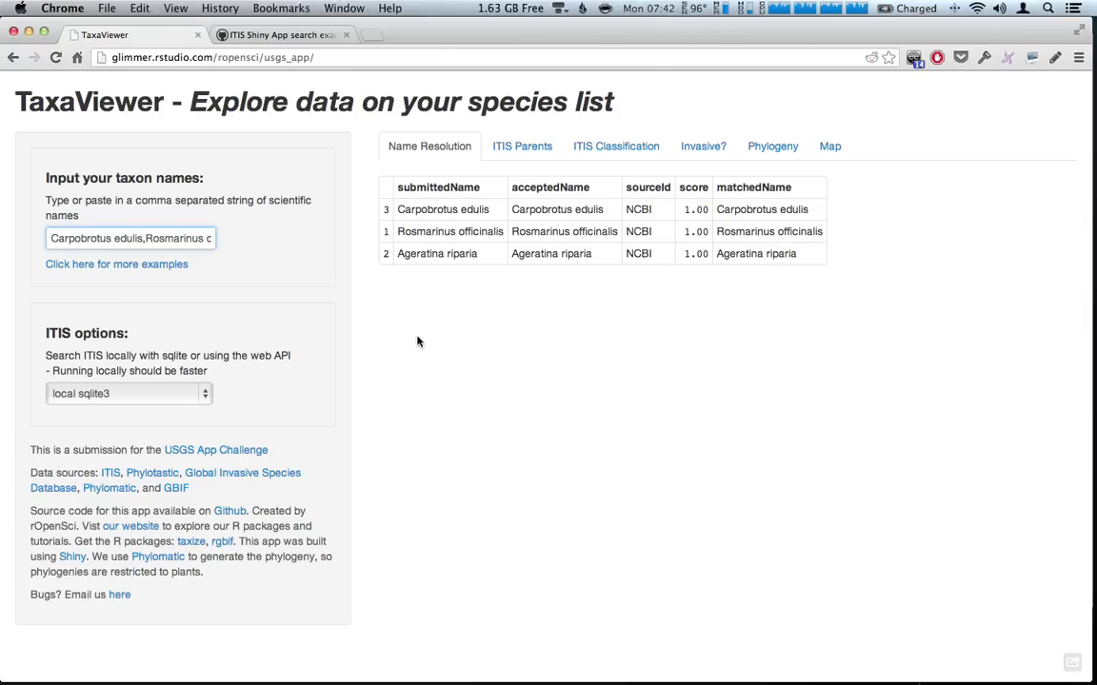
{"action": "key", "text": "Left"}
{"action": "key", "text": "Left"}
{"action": "key", "text": "Left"}
{"action": "key", "text": "Left"}
{"action": "type", "text": "s"}
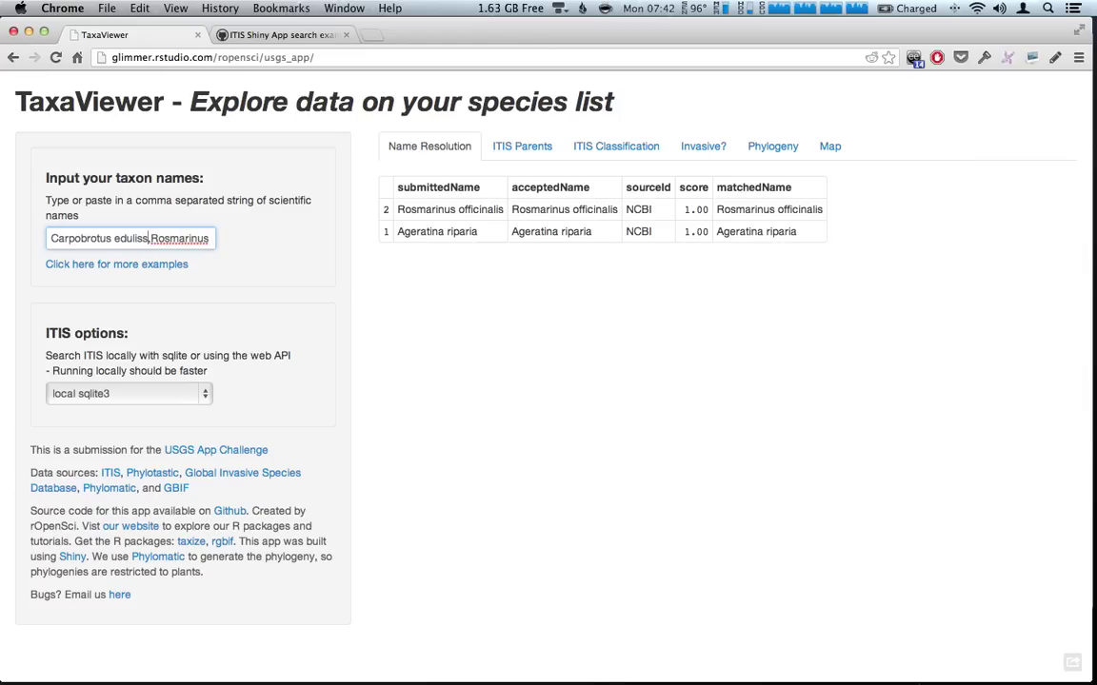
{"action": "key", "text": "BackSpace"}
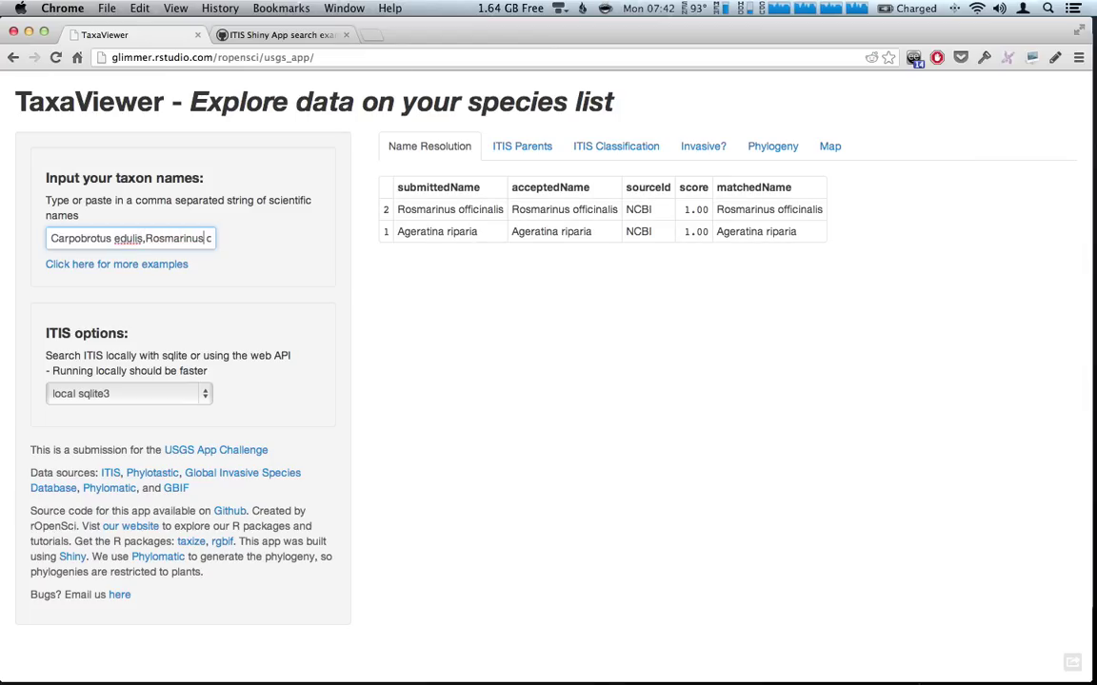
{"action": "key", "text": "alt+Right"}
{"action": "key", "text": "alt+Right"}
{"action": "key", "text": "BackSpace"}
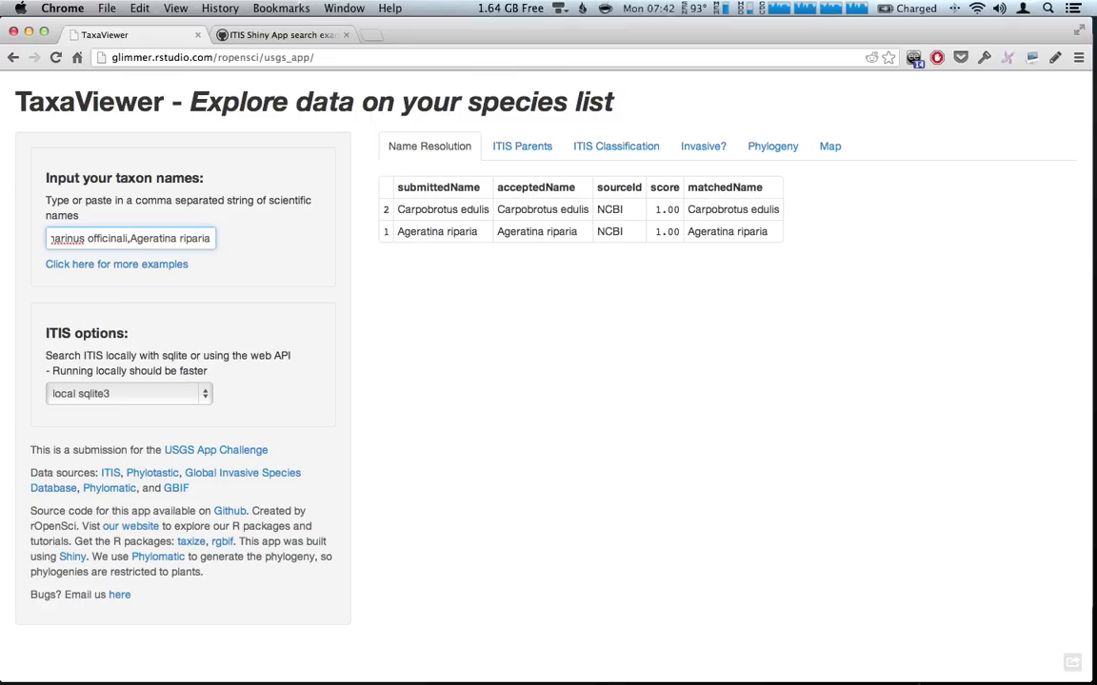
{"action": "type", "text": "s"}
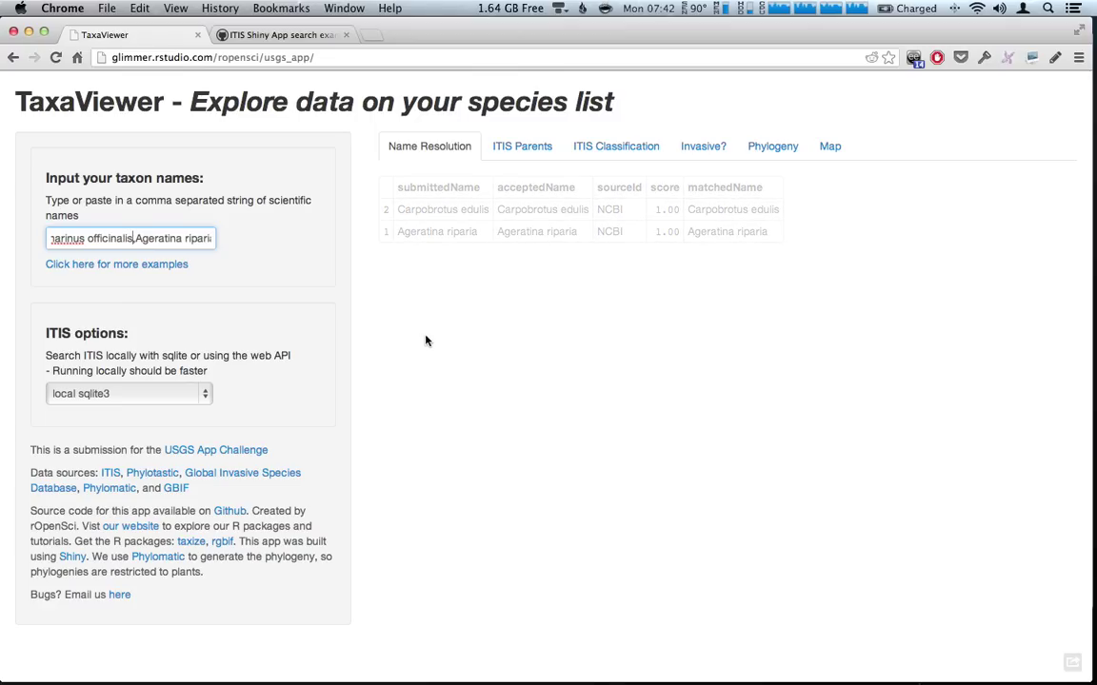
Show the ITIS Parents table and highlight its taxonName, tsn and rankName column headings.
{"action": "left_click", "coordinate": [526, 150]}
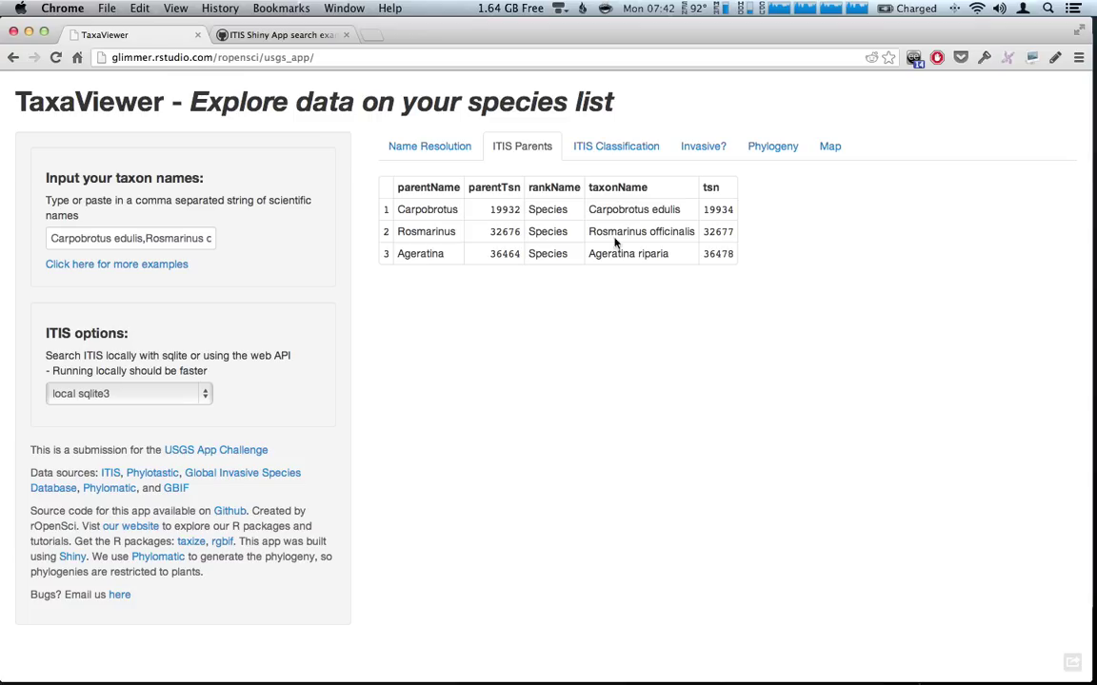
{"action": "double_click", "coordinate": [639, 187]}
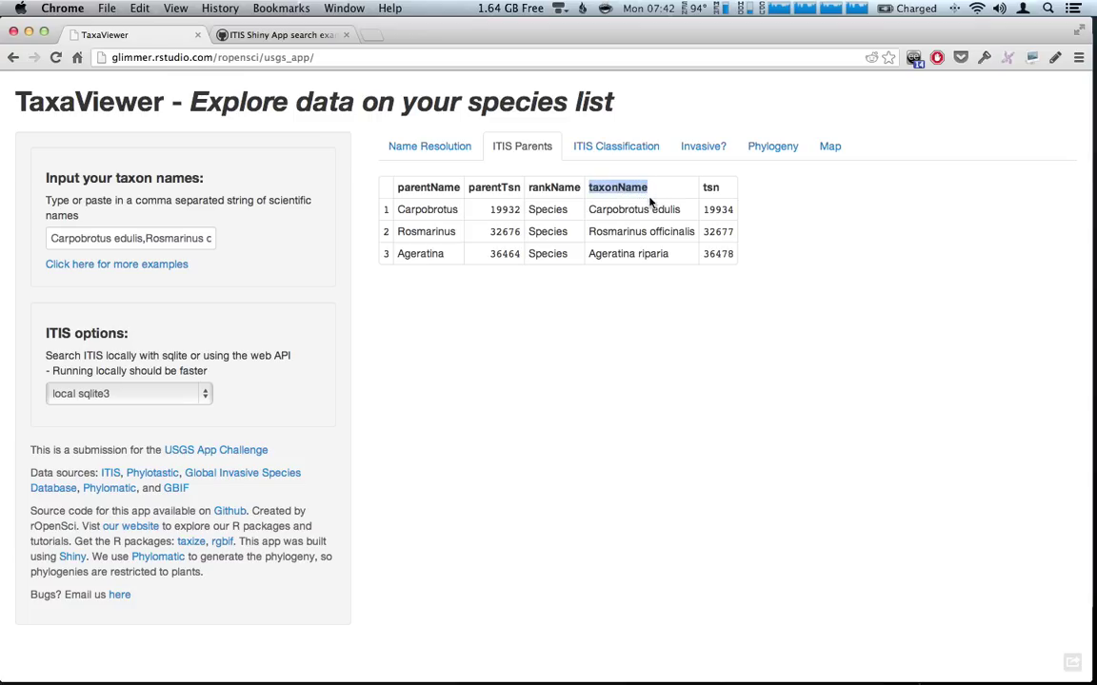
{"action": "double_click", "coordinate": [709, 188]}
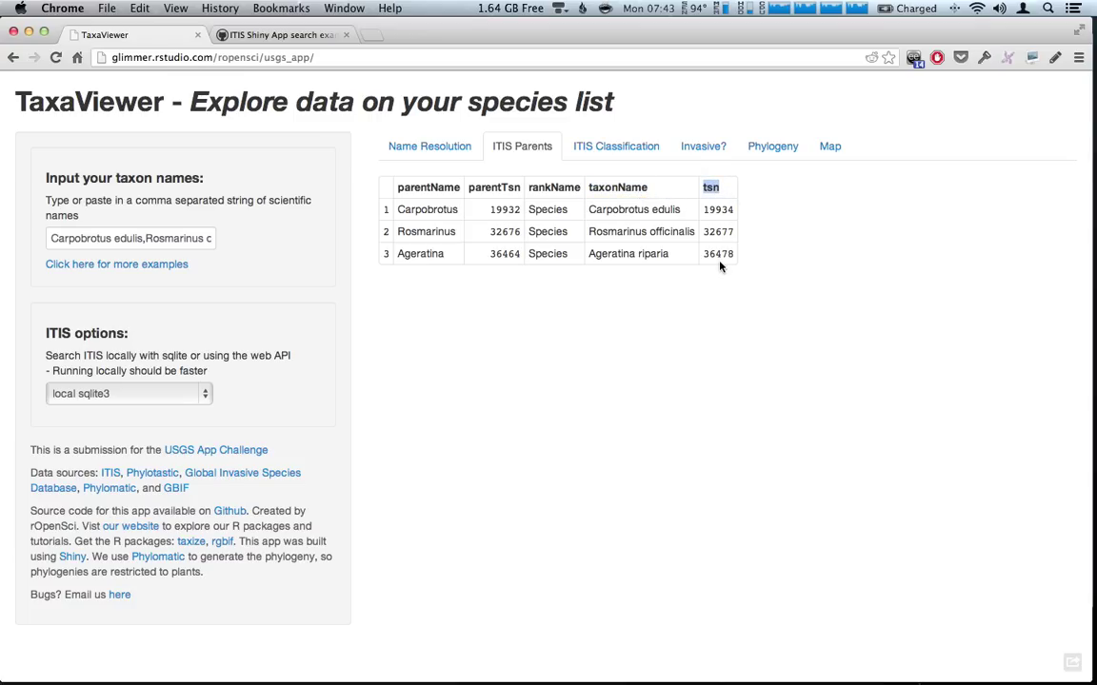
{"action": "left_click", "coordinate": [576, 190]}
{"action": "left_click", "coordinate": [537, 188]}
{"action": "left_click_drag", "start_coordinate": [538, 188], "coordinate": [583, 188]}
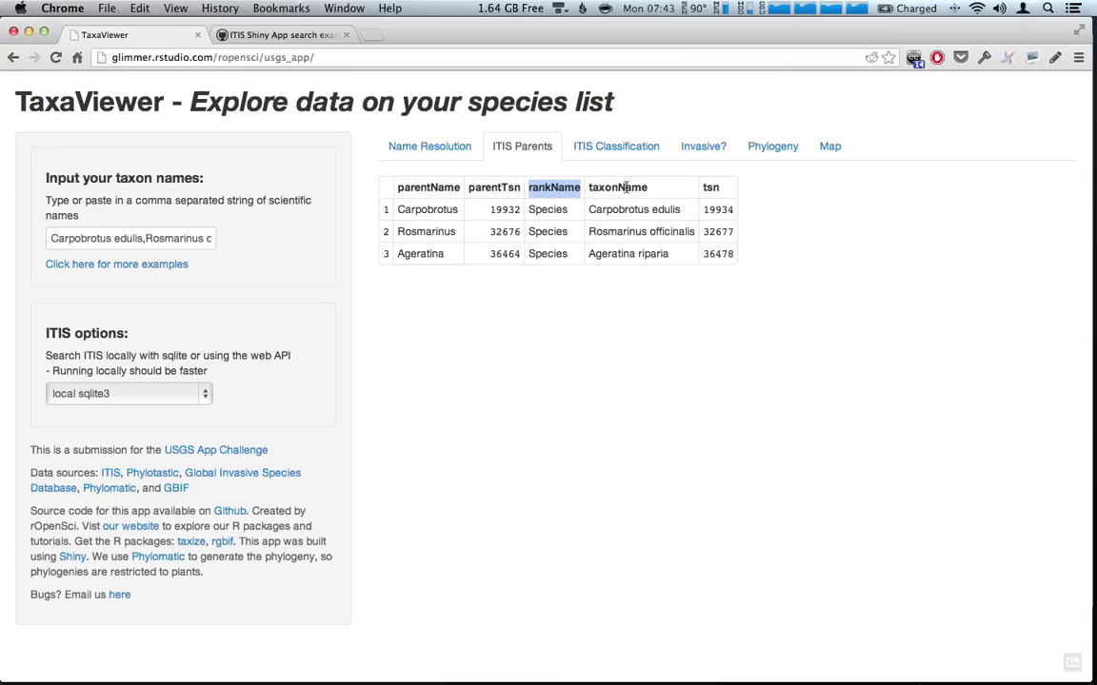
{"action": "left_click", "coordinate": [623, 187]}
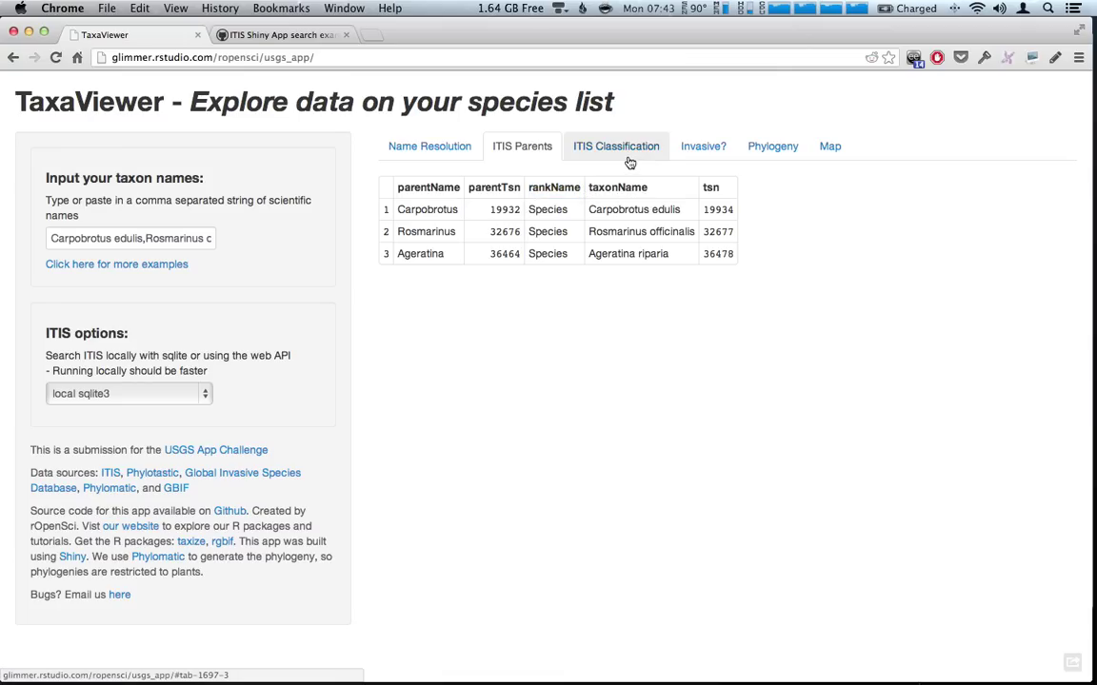
Show the ITIS Classification table listing Aizoaceae, Lamiaceae and Asteraceae under Magnoliopsida, Plantae.
{"action": "left_click", "coordinate": [619, 154]}
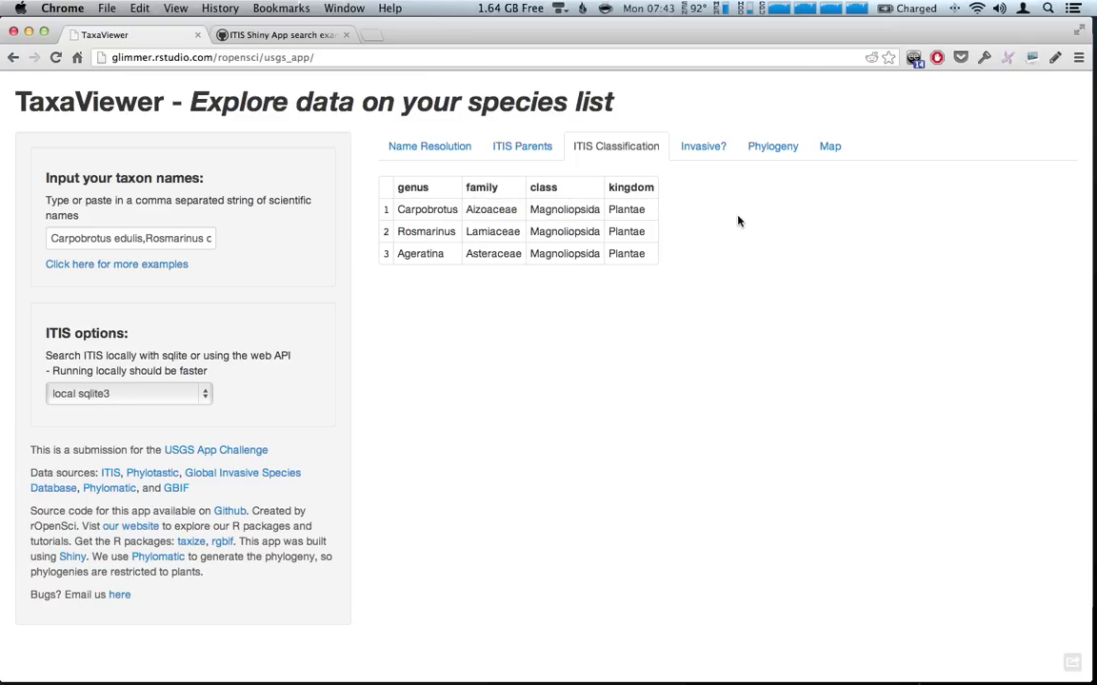
Show the Invasive? table marking Carpobrotus edulis and Ageratina riparia invasive, Rosmarinus officinalis not.
{"action": "left_click", "coordinate": [709, 151]}
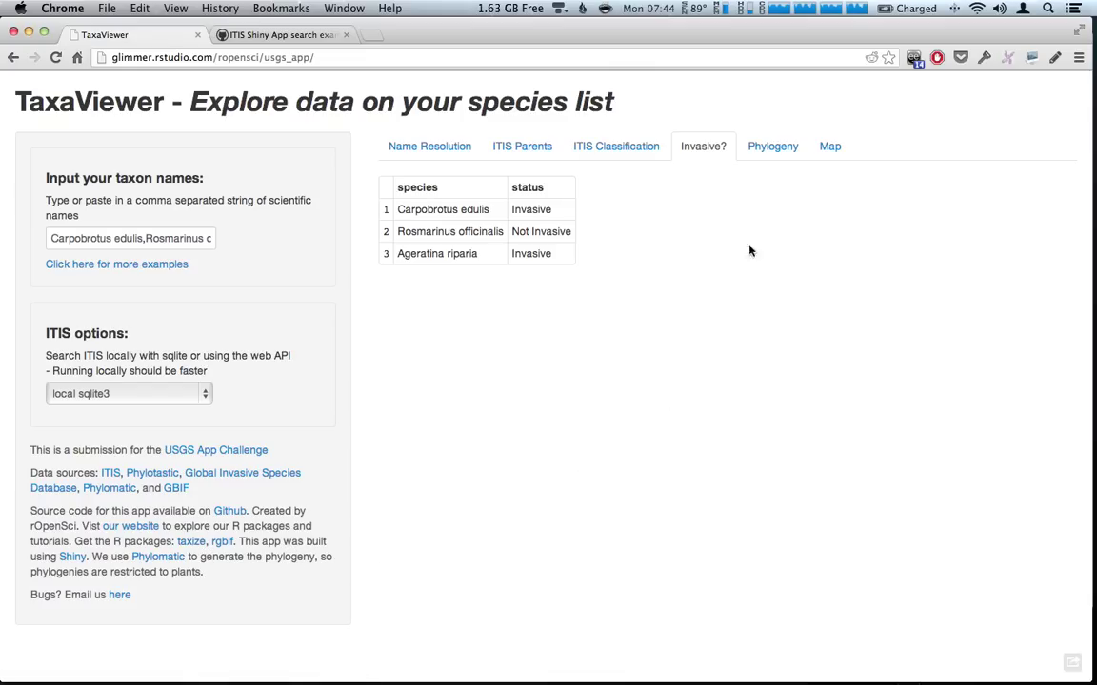
Display the three-species Phylogeny tree, compare it briefly with the Invasive? table, then return.
{"action": "left_click", "coordinate": [785, 149]}
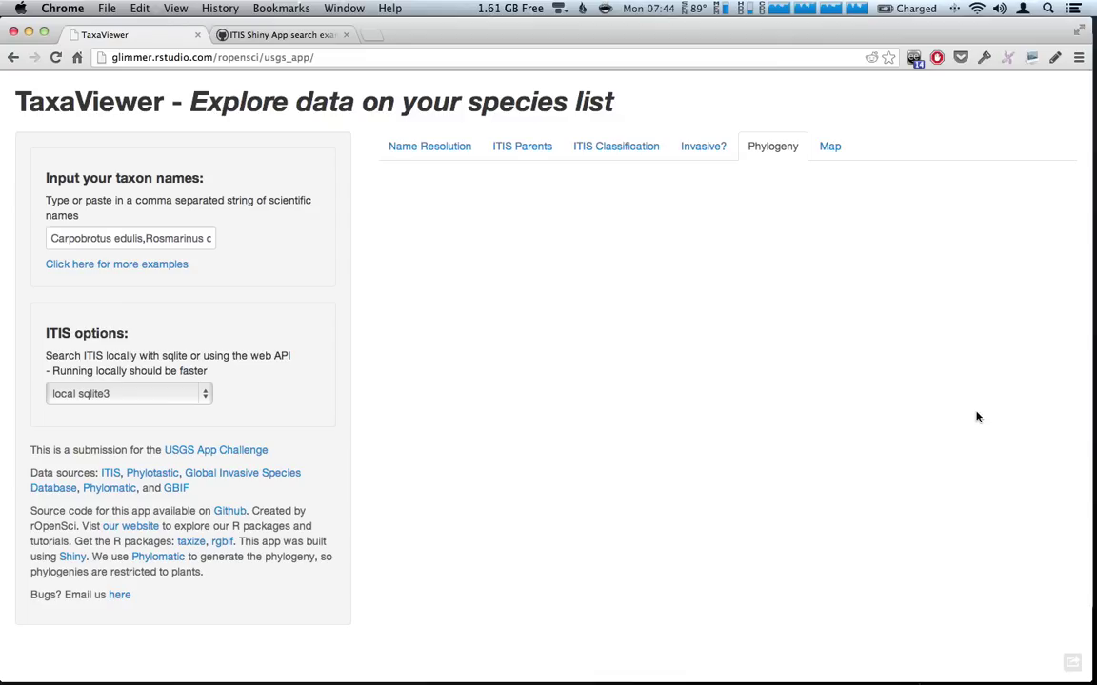
{"action": "left_click", "coordinate": [887, 565]}
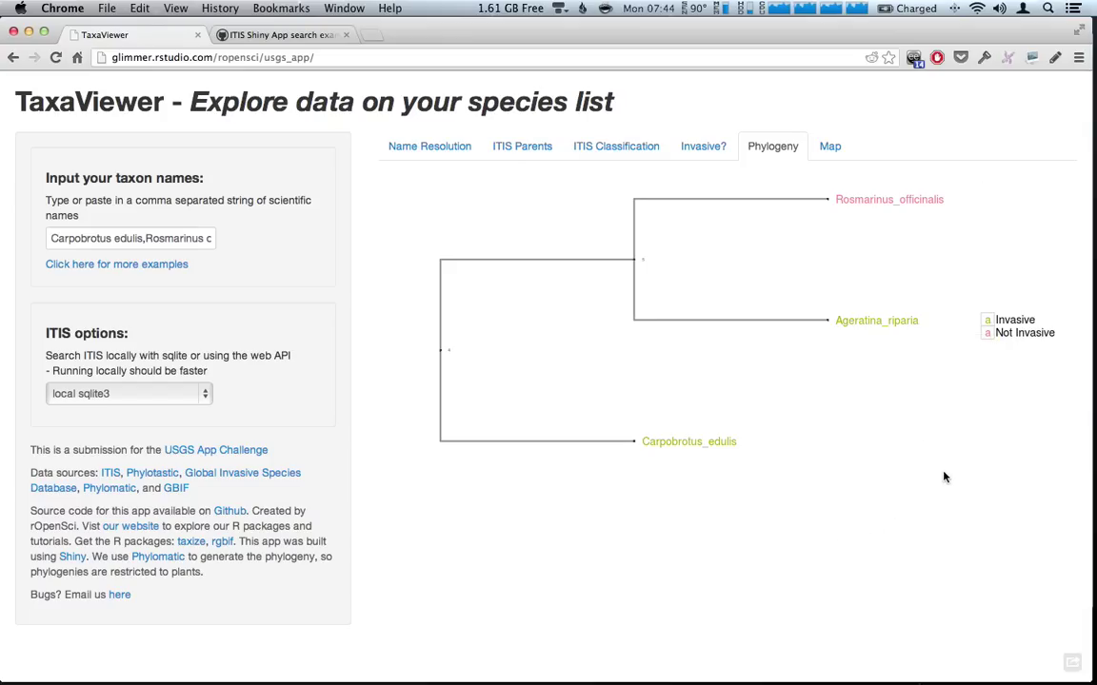
{"action": "left_click", "coordinate": [703, 147]}
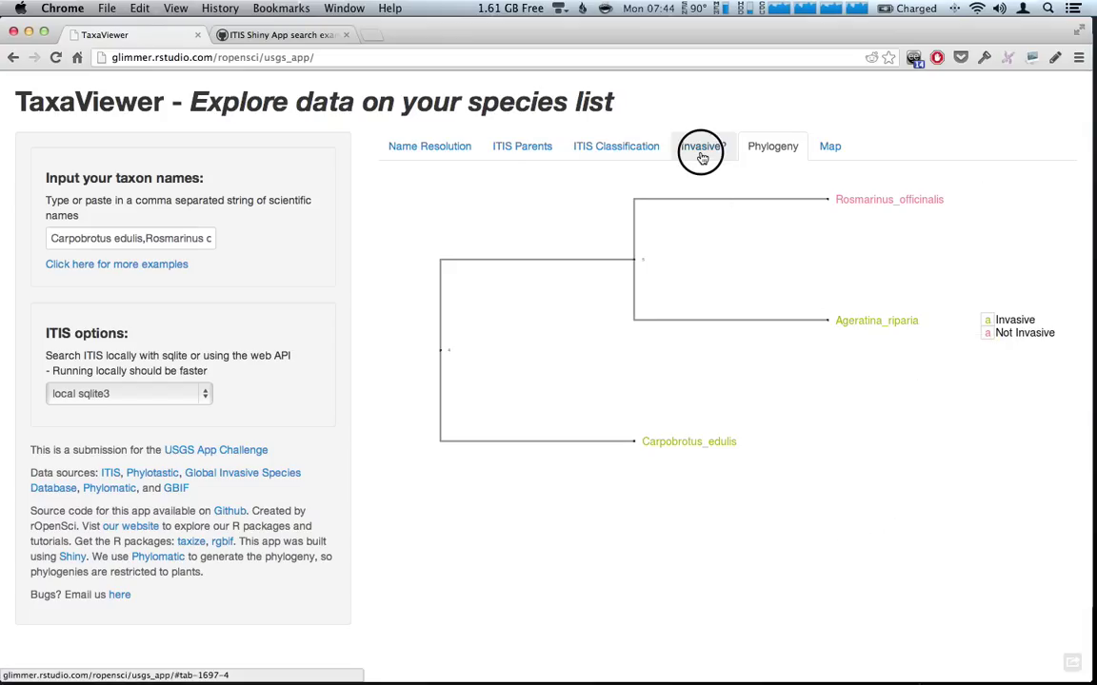
{"action": "left_click", "coordinate": [775, 151]}
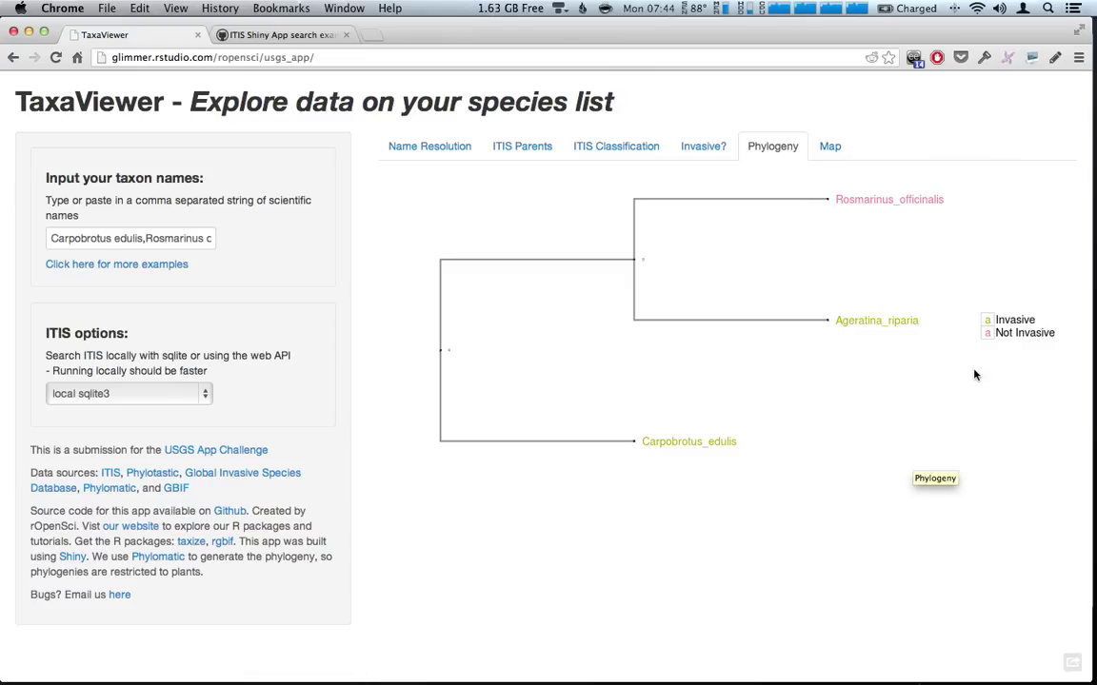
Show the Map tab plotting the three species' occurrence records coloured by taxon name.
{"action": "left_click", "coordinate": [830, 148]}
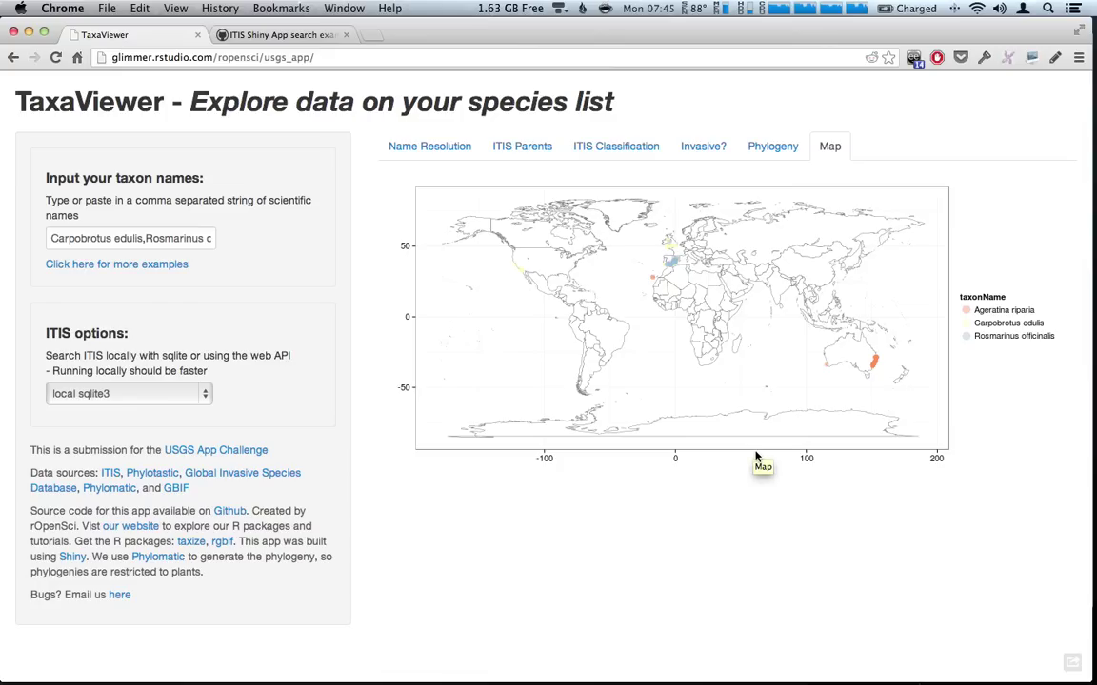
{"action": "left_click", "coordinate": [194, 530]}
{"action": "left_click", "coordinate": [225, 531]}
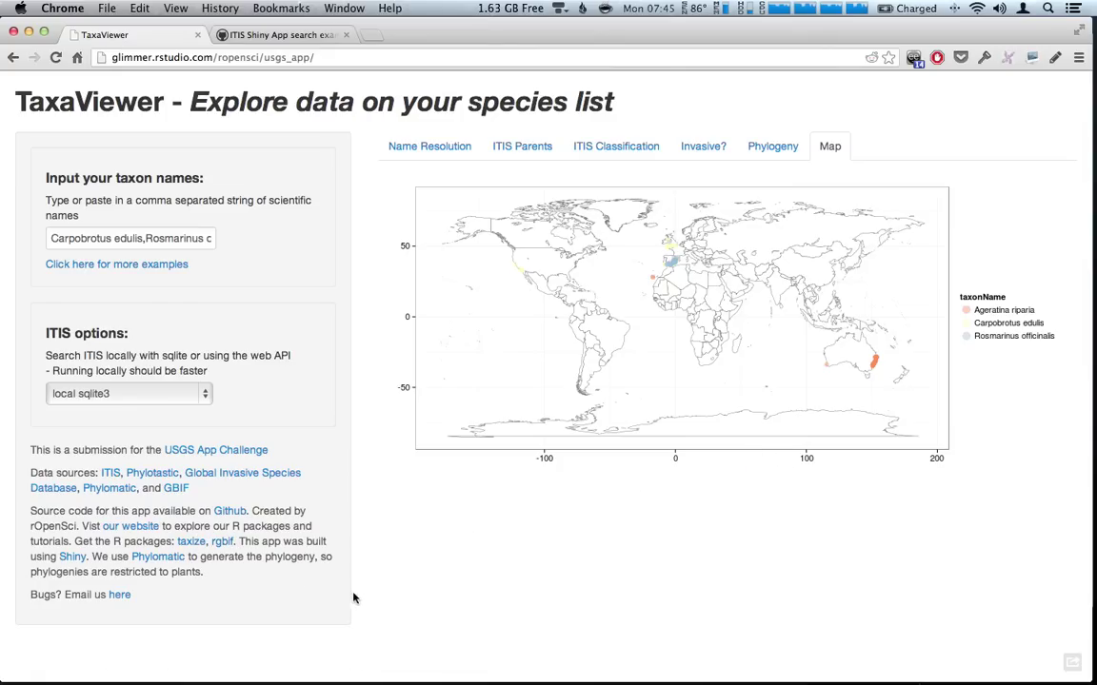